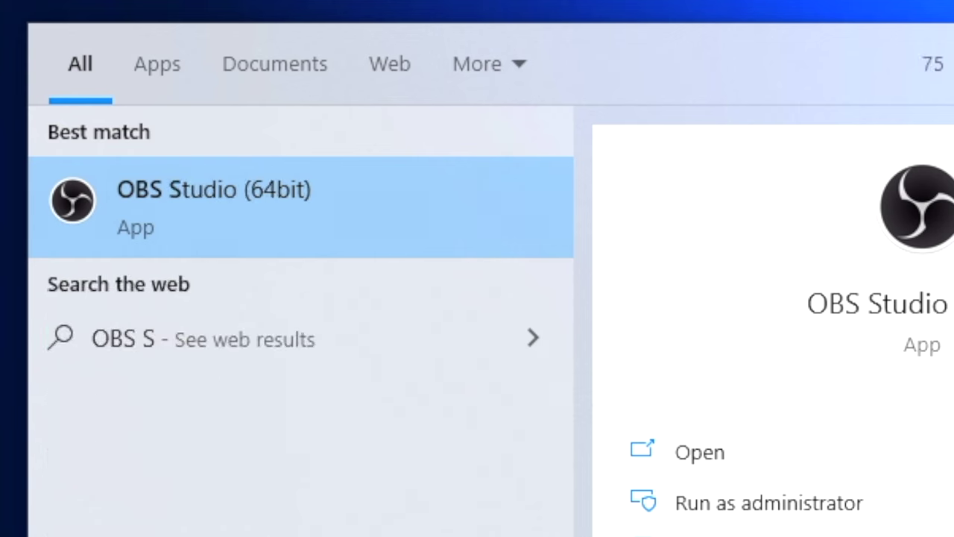
# Add a Video Capture Device source using USB Video, then enlarge and reposition it to fill the canvas.
pyautogui.click(299, 514)
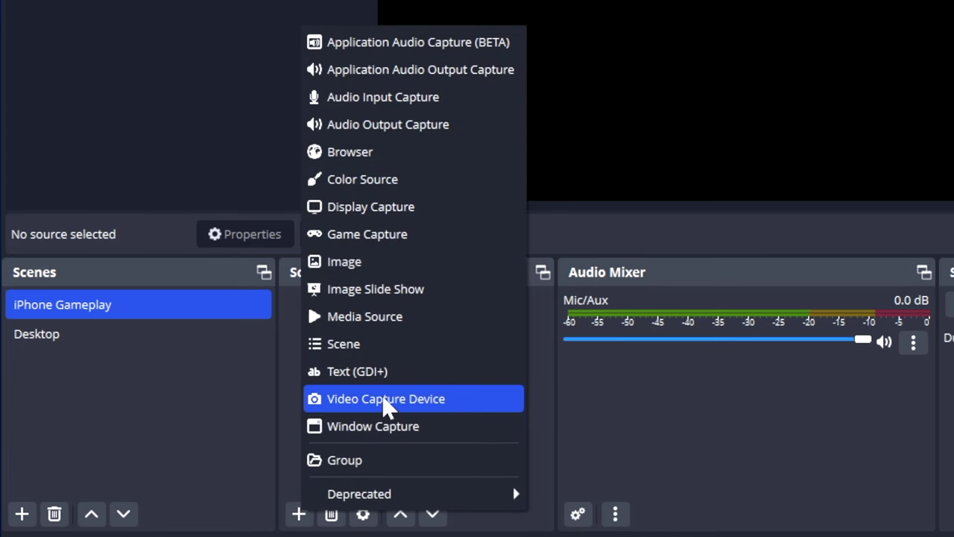
pyautogui.click(450, 398)
pyautogui.click(531, 288)
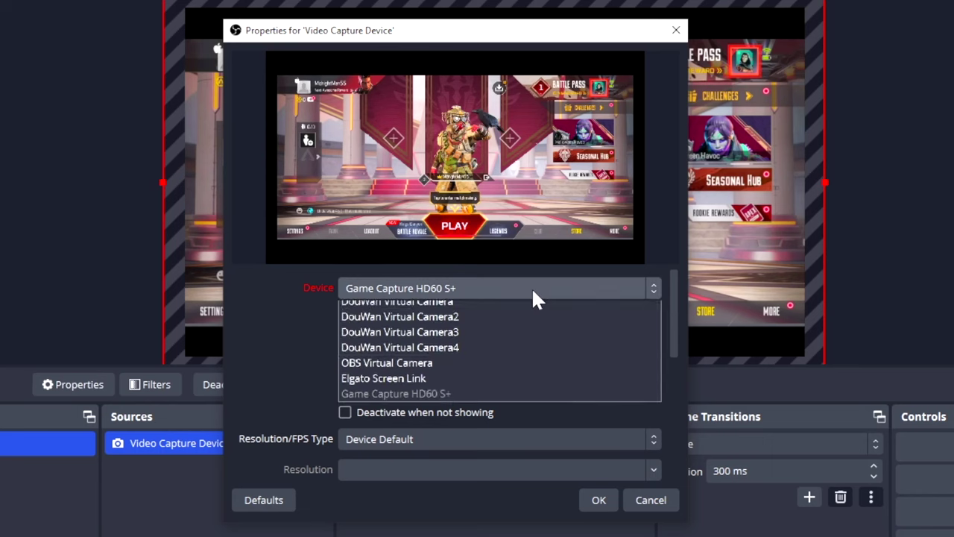
pyautogui.click(463, 356)
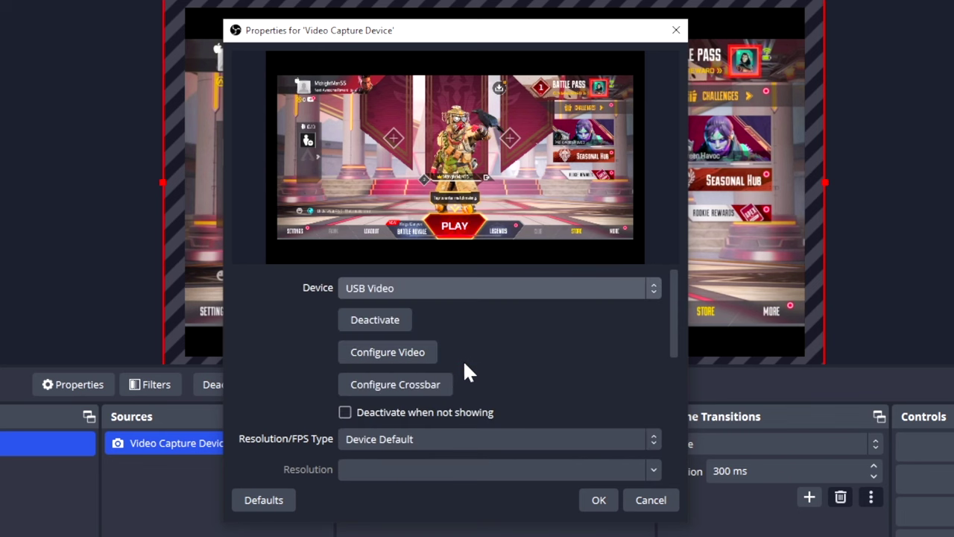
pyautogui.click(583, 497)
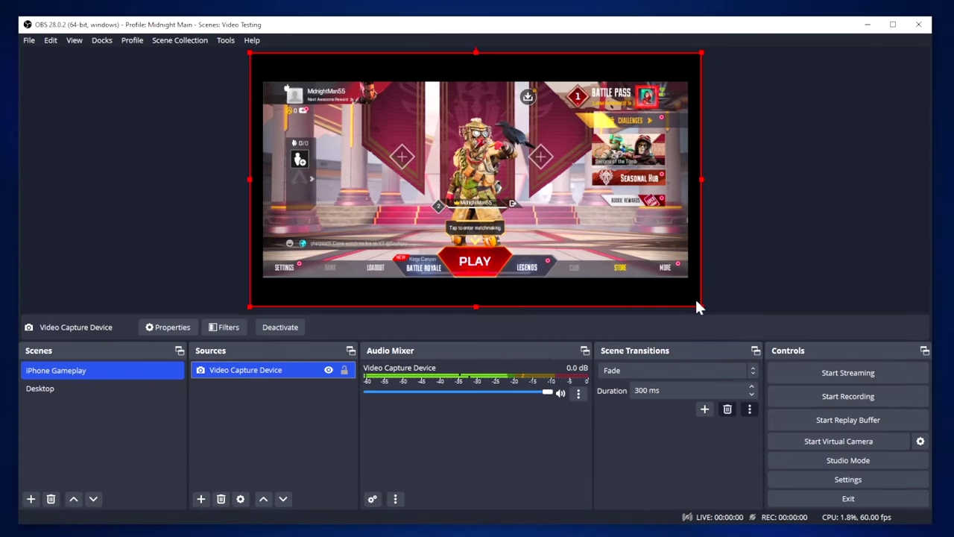
pyautogui.moveTo(702, 308); pyautogui.dragTo(709, 316)
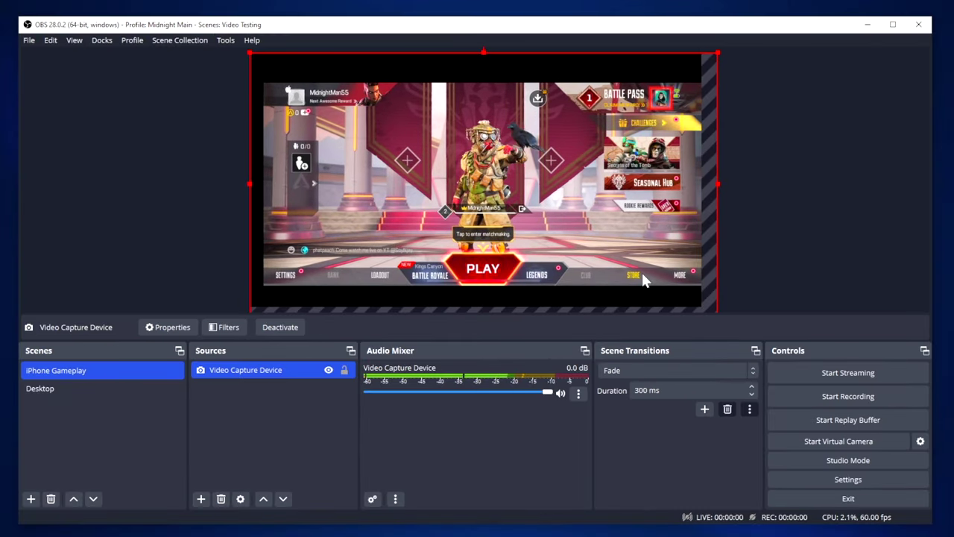
pyautogui.moveTo(643, 274); pyautogui.dragTo(630, 273)
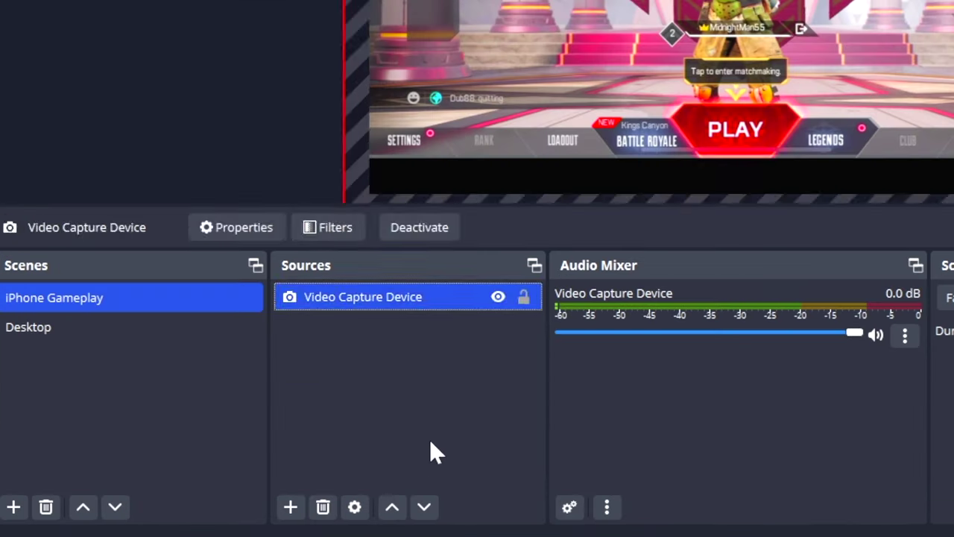
# Add an Audio Input Capture source from the USB Digital Audio interface.
pyautogui.click(287, 465)
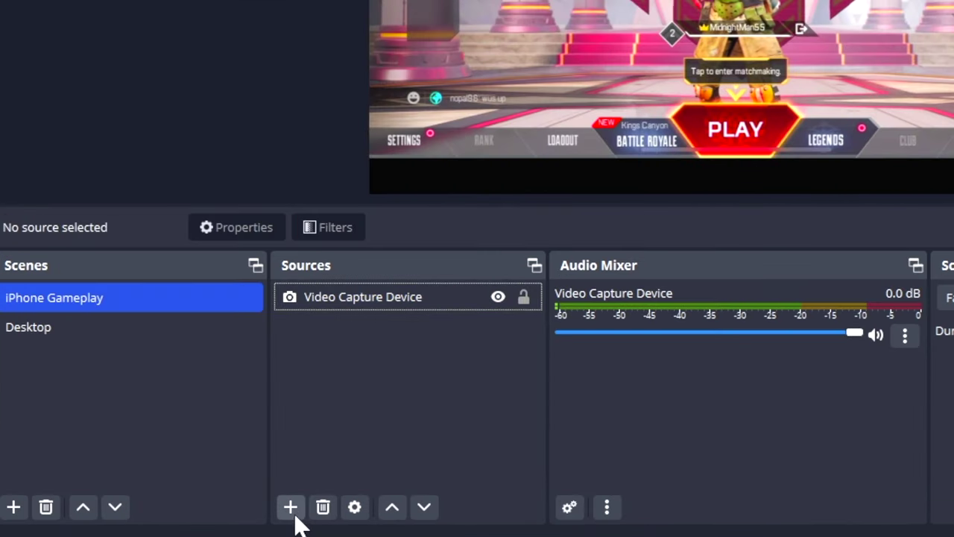
pyautogui.click(201, 499)
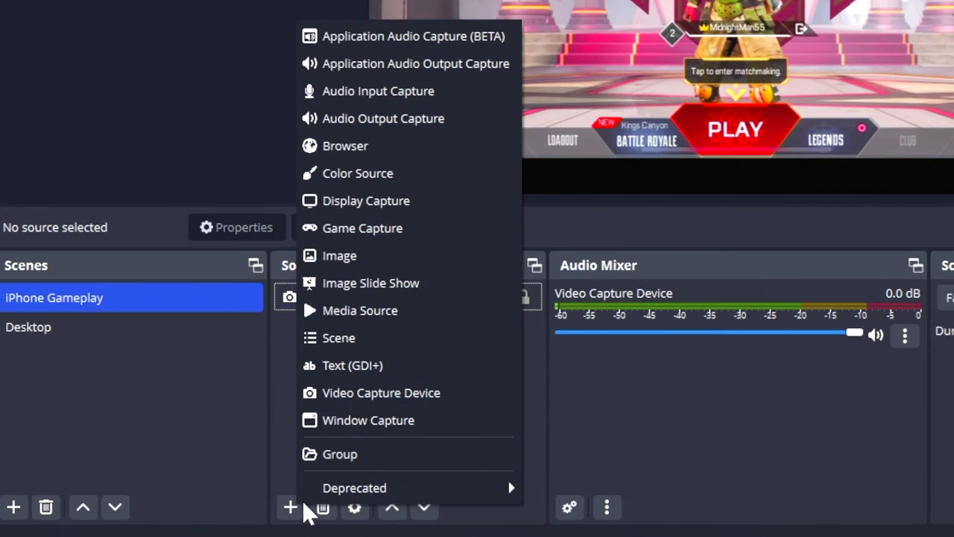
pyautogui.click(377, 91)
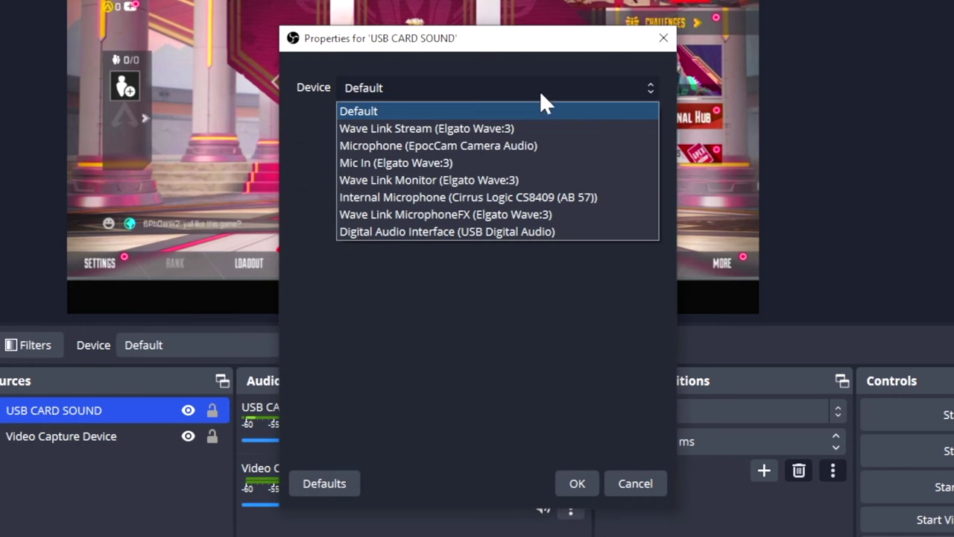
pyautogui.click(531, 234)
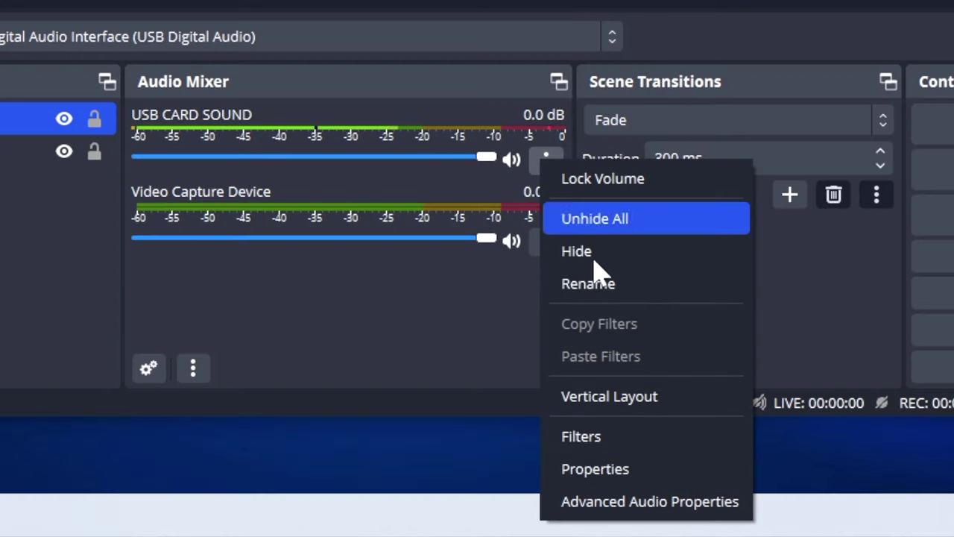
# In Advanced Audio Properties, set USB CARD SOUND's audio monitoring to Monitor and Output.
pyautogui.click(635, 501)
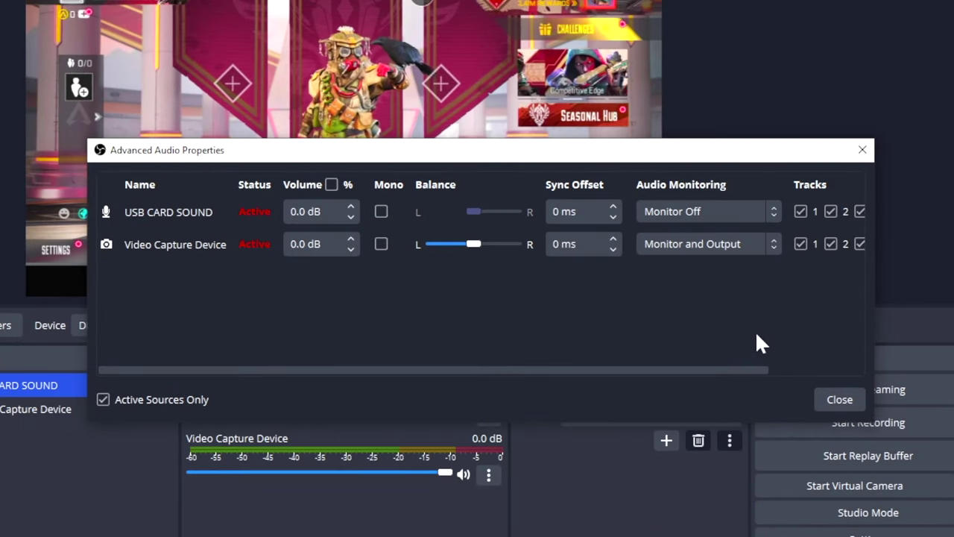
pyautogui.click(735, 208)
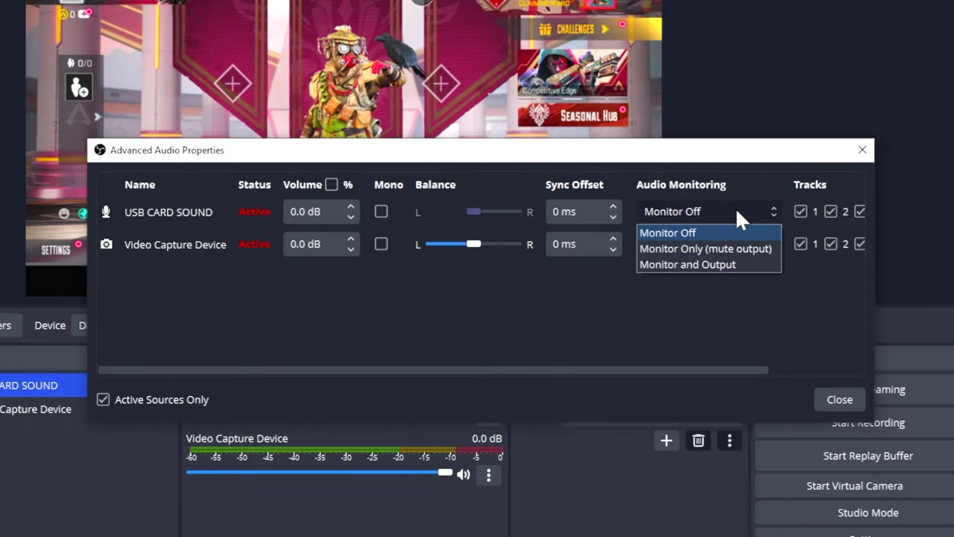
pyautogui.click(733, 257)
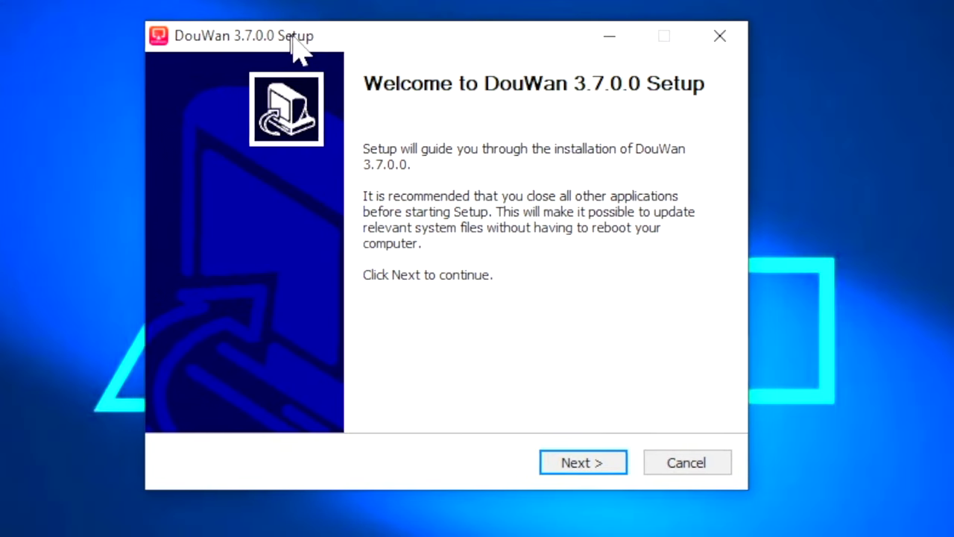
# Step through the DouWan 3.7.0.0 setup's welcome and license pages and start the installation.
pyautogui.moveTo(292, 36); pyautogui.dragTo(321, 53)
pyautogui.click(589, 481)
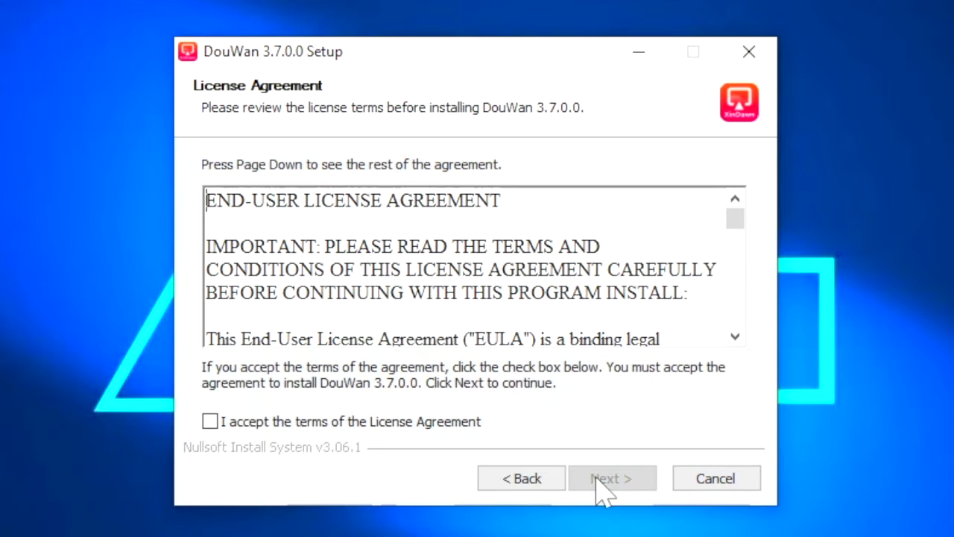
pyautogui.click(619, 480)
pyautogui.click(621, 483)
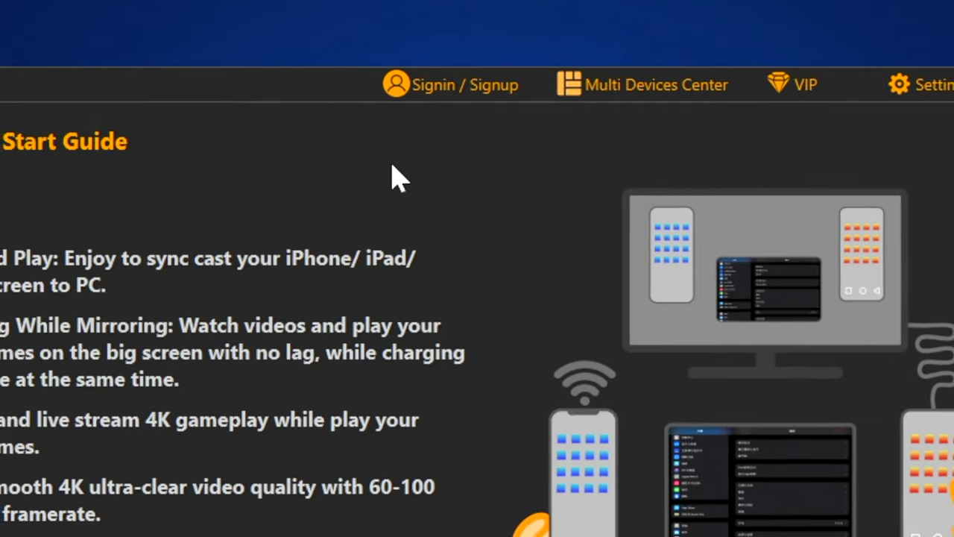
# Open DouWan's Sign Up form, enter the account details and paste the emailed verification code.
pyautogui.click(448, 84)
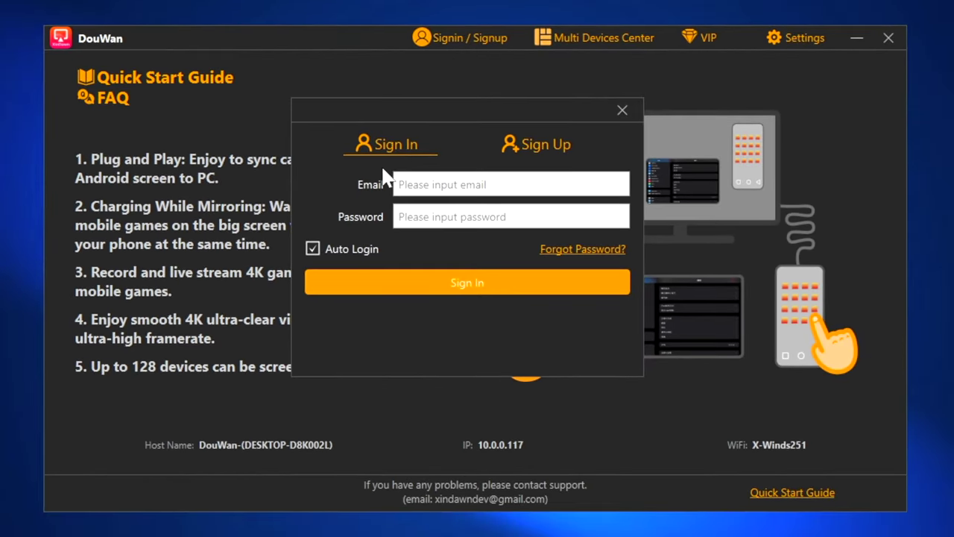
pyautogui.click(534, 141)
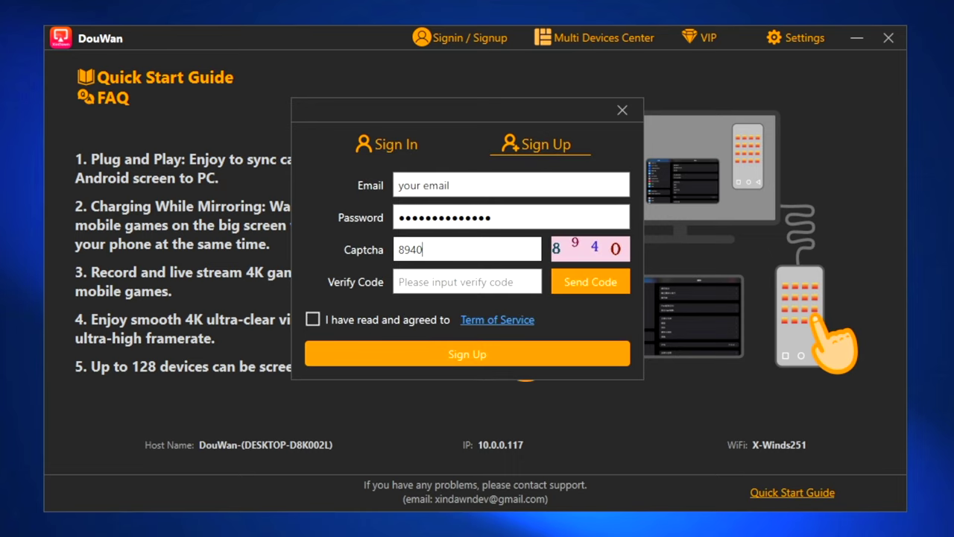
pyautogui.press('Tab')
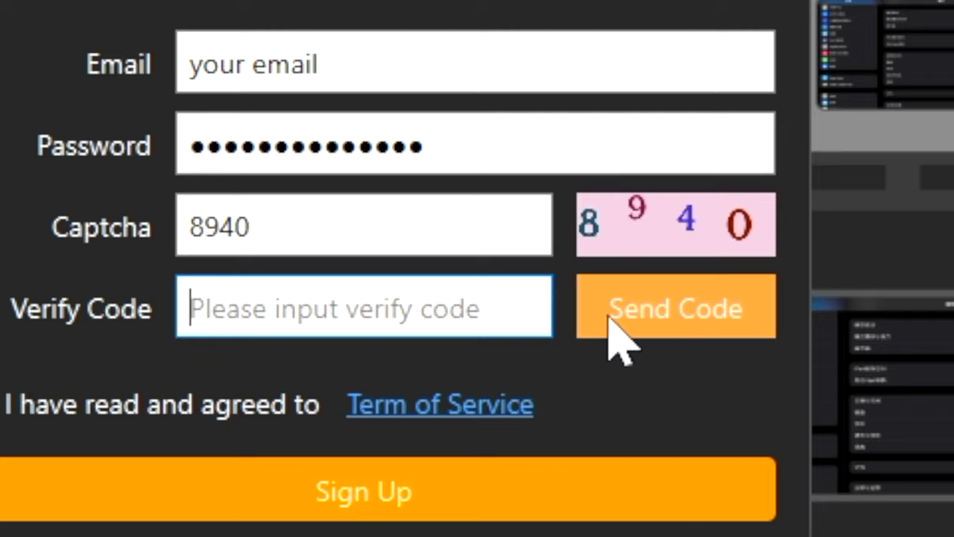
pyautogui.doubleClick(543, 152)
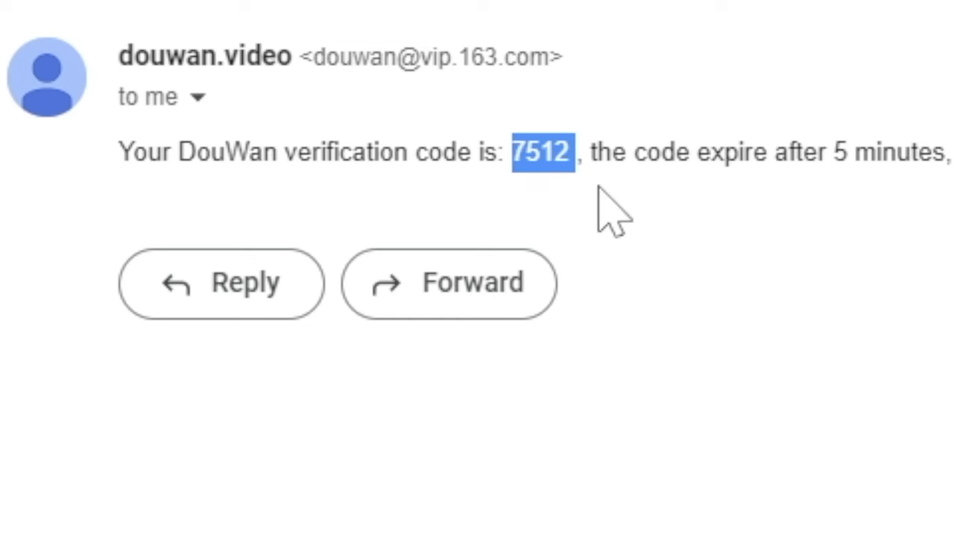
pyautogui.write('75')
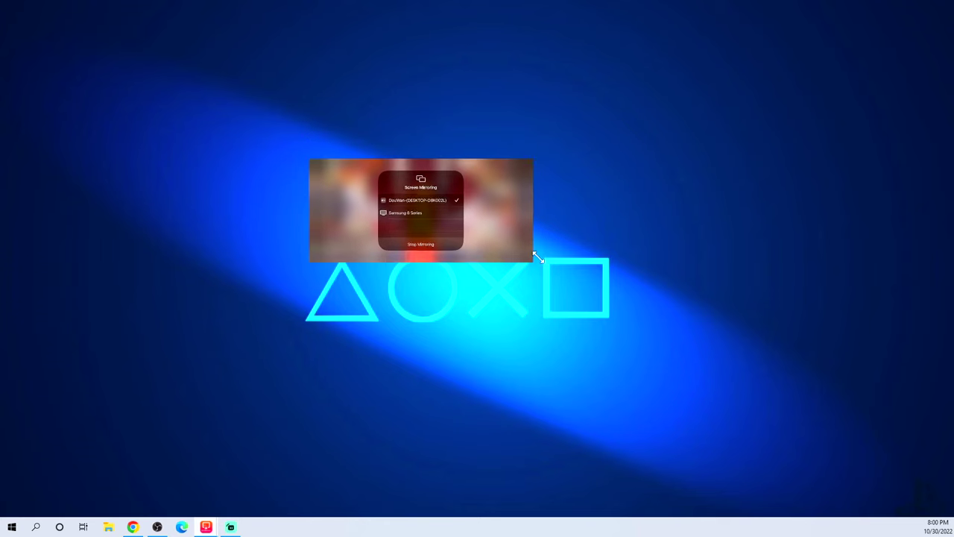
# Drag the mirrored iPhone window's corner to enlarge it on the desktop.
pyautogui.moveTo(532, 251); pyautogui.dragTo(858, 371)
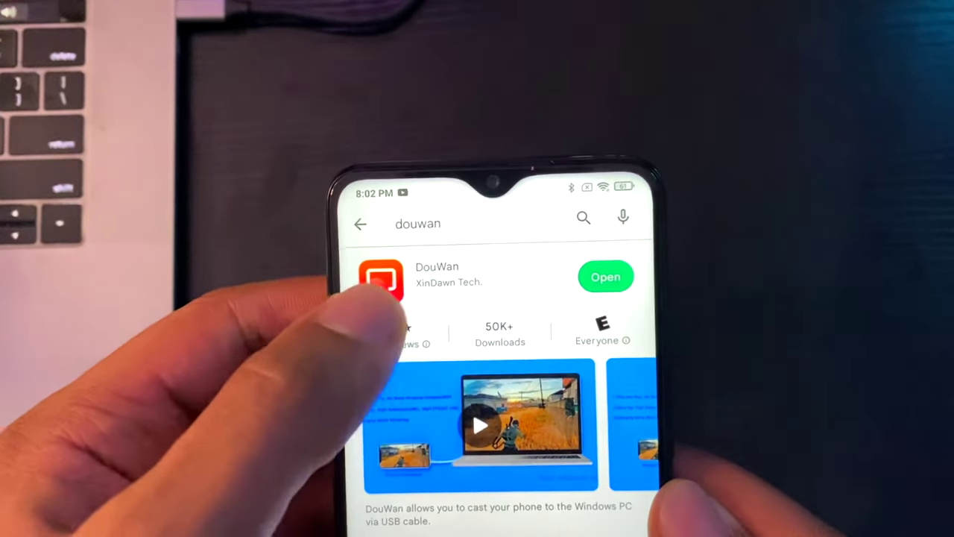
# Open DouWan from its Play Store page on the phone and connect to the DouWan-(DESKTOP-D8K002L) PC.
pyautogui.click(404, 211)
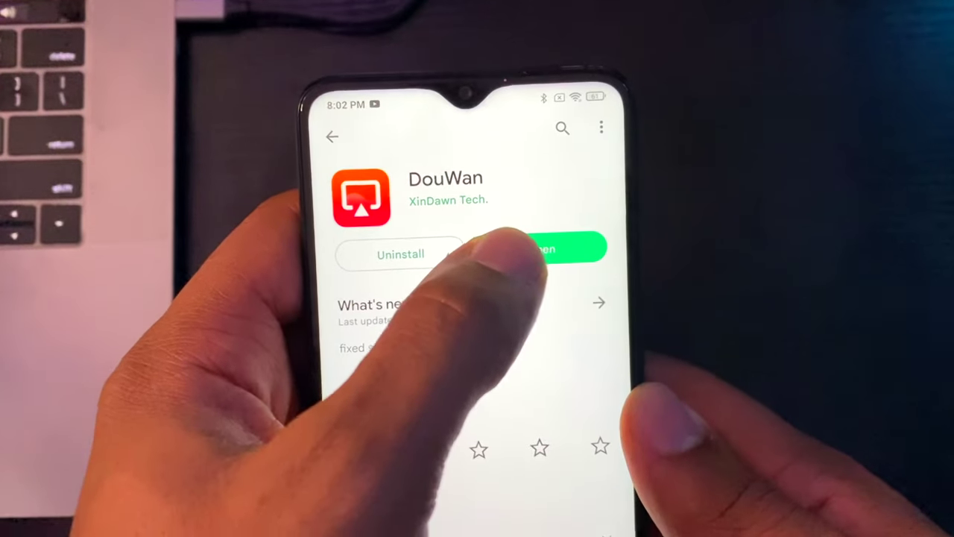
pyautogui.click(612, 232)
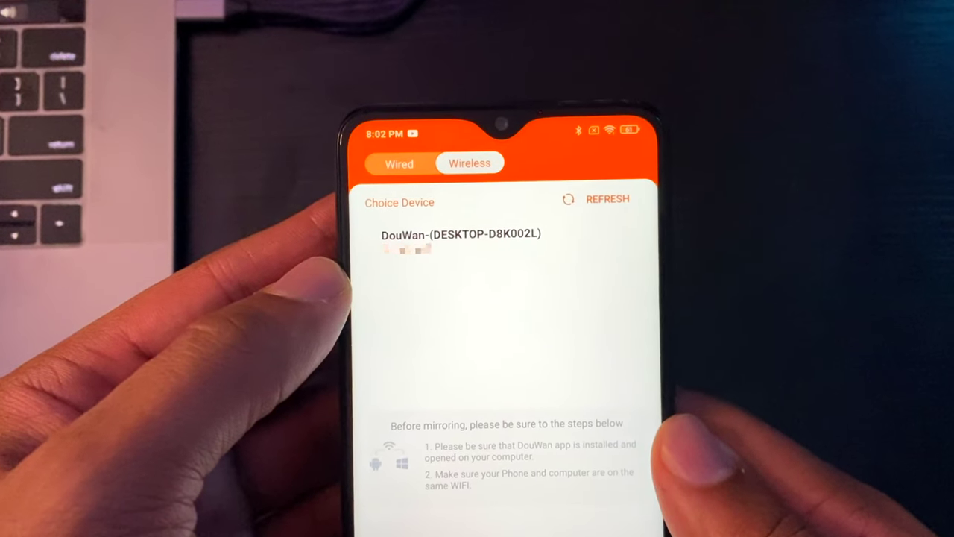
pyautogui.click(417, 250)
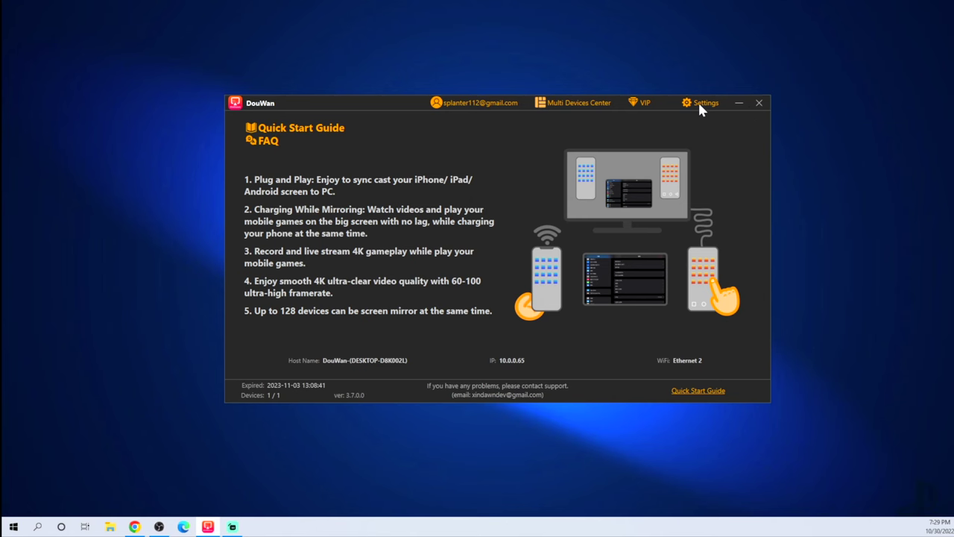
# Set DouWan's iOS Wireless Device Resolution to Screen Size (Best) under Settings > iOS Device.
pyautogui.click(700, 100)
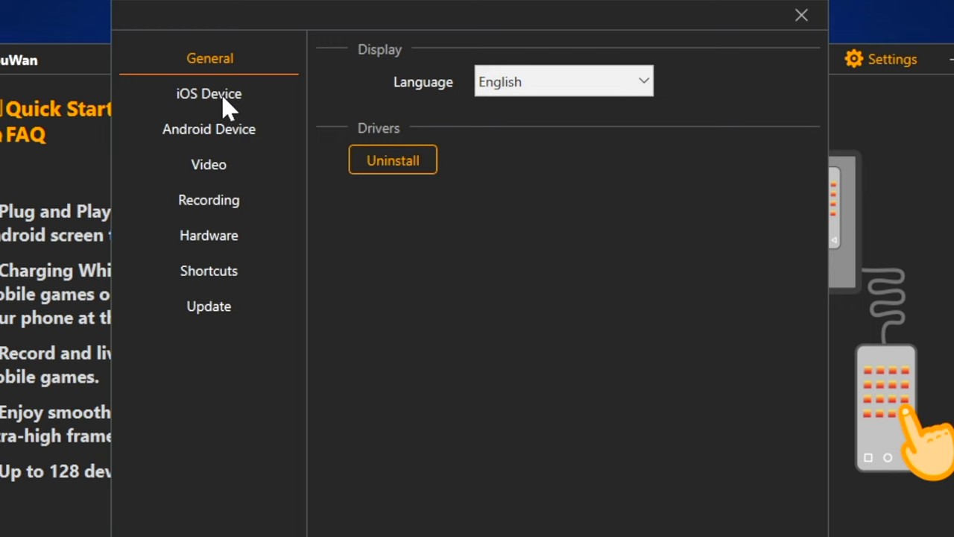
pyautogui.click(226, 104)
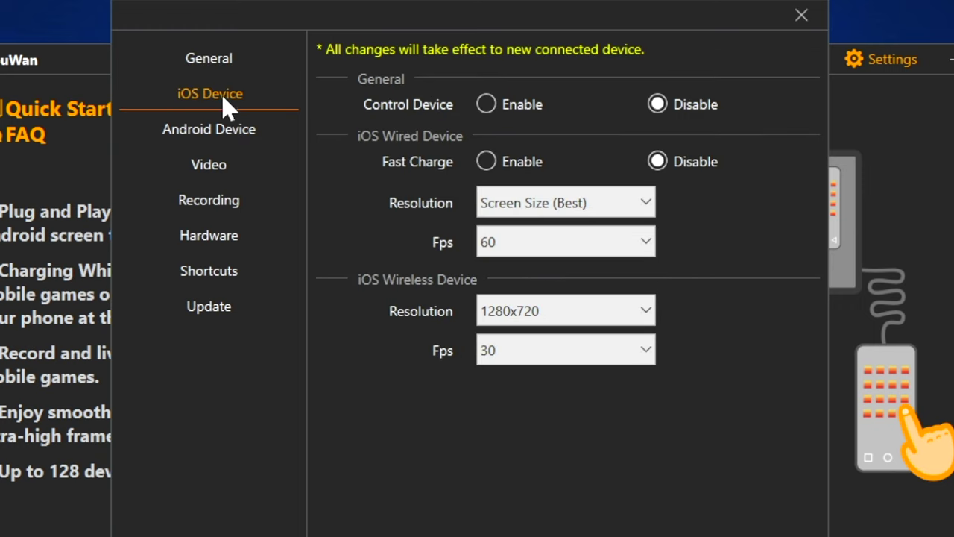
pyautogui.click(226, 134)
pyautogui.click(223, 104)
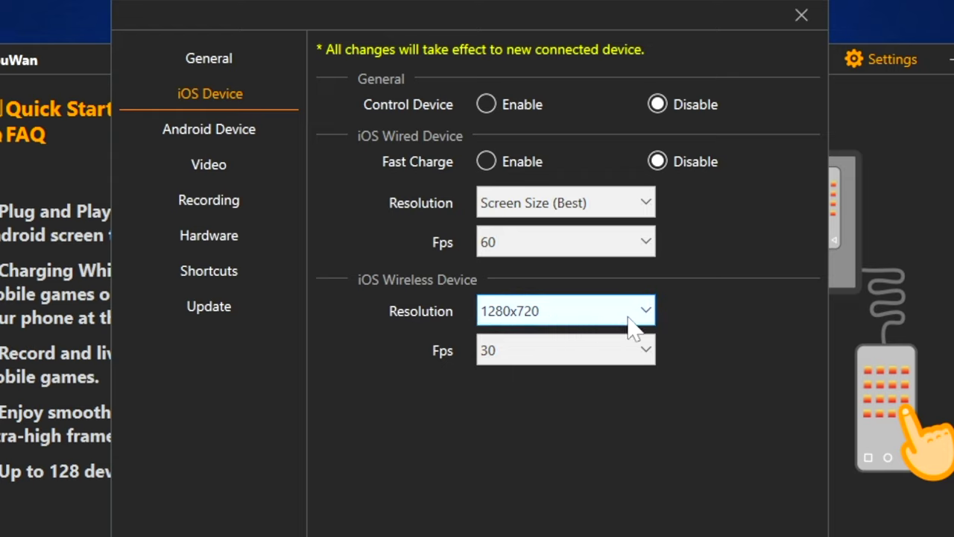
pyautogui.click(587, 342)
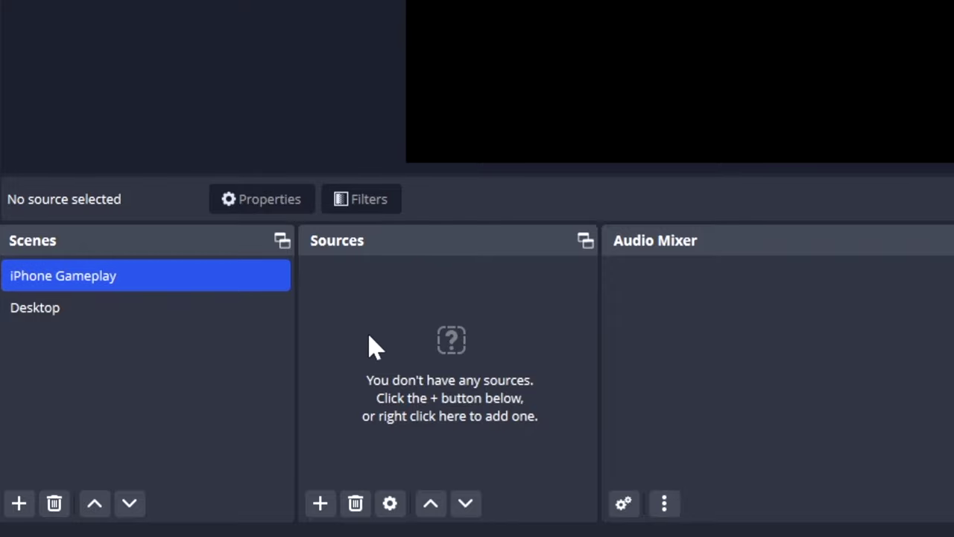
# Add a Window Capture named 'iPhone DouWan' of the DouWan window with Capture Cursor unchecked.
pyautogui.click(320, 503)
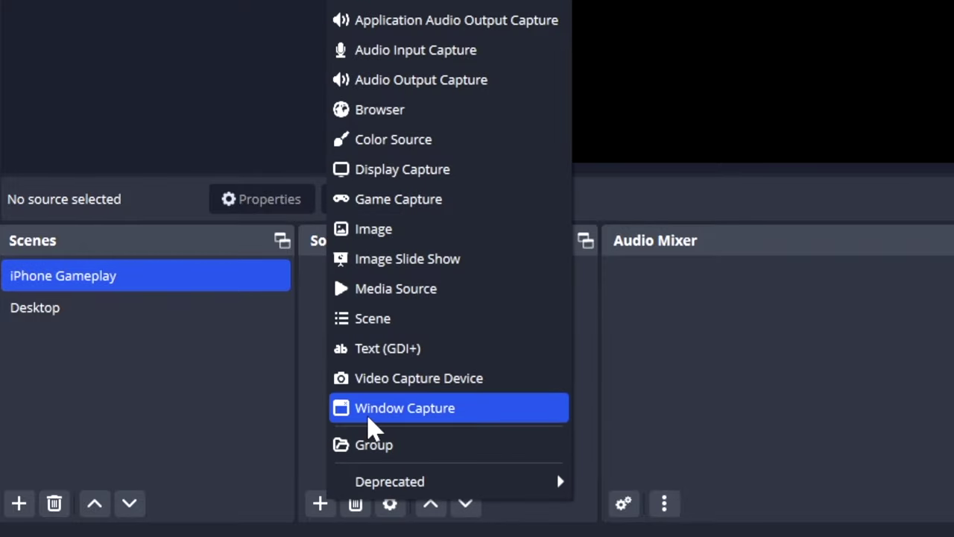
pyautogui.click(369, 417)
pyautogui.write('iPhone DouWan')
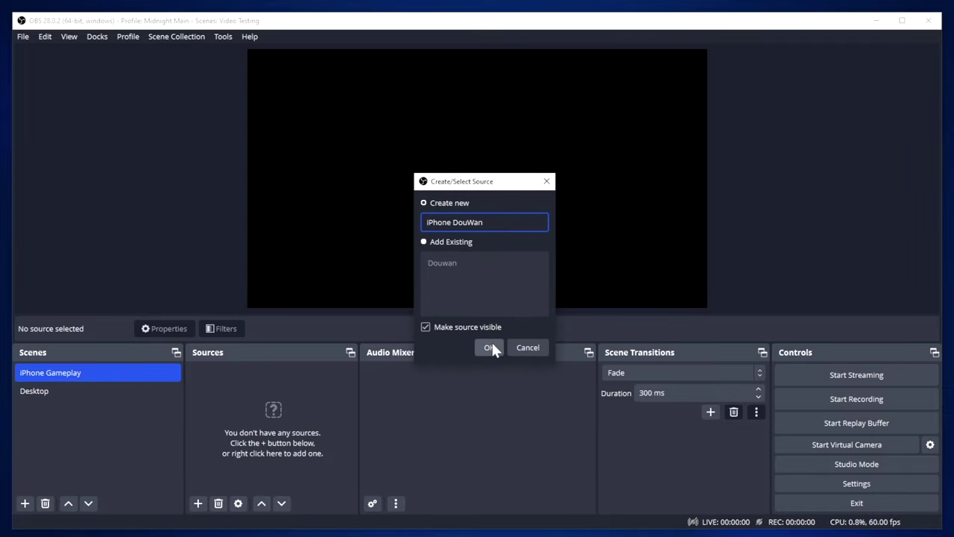
pyautogui.click(492, 344)
pyautogui.moveTo(648, 70); pyautogui.dragTo(725, 63)
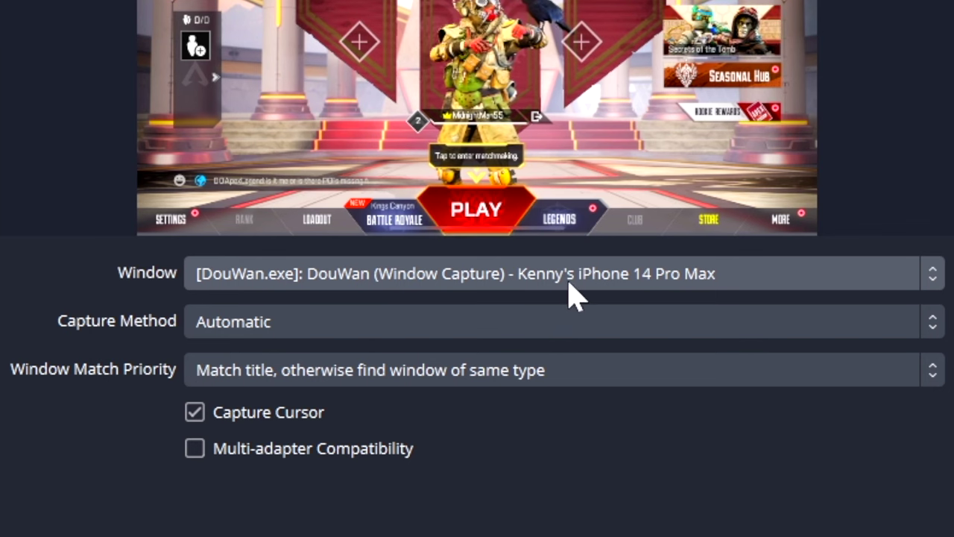
pyautogui.click(570, 284)
pyautogui.click(562, 309)
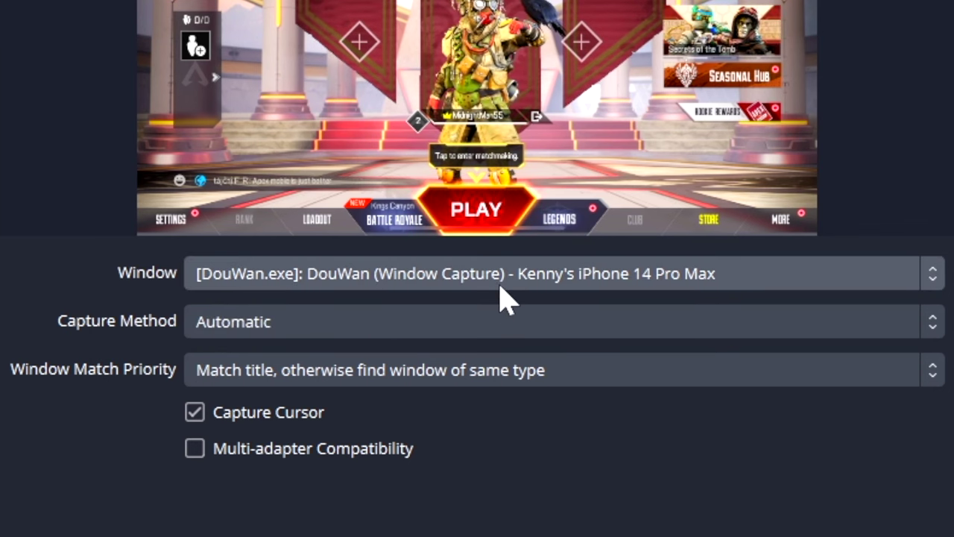
pyautogui.click(203, 411)
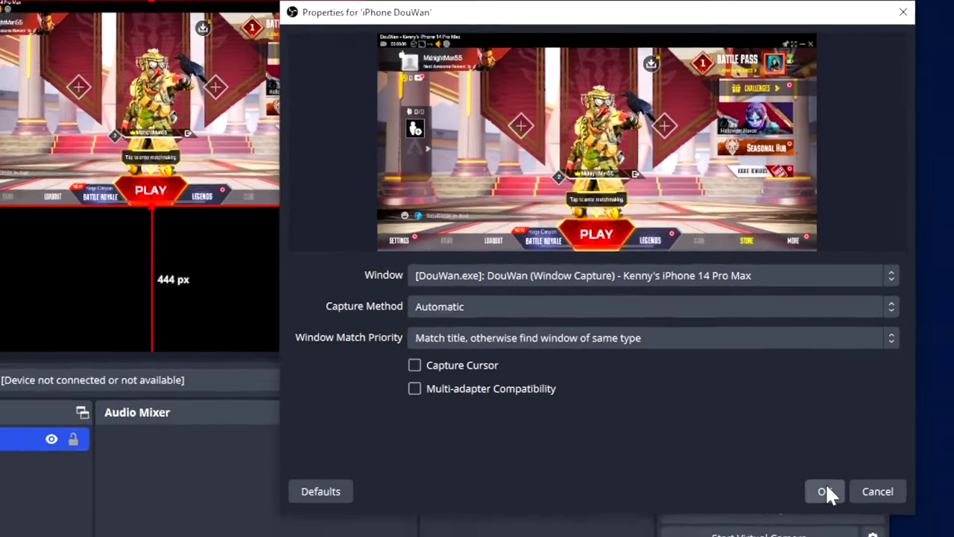
# Fit the iPhone DouWan capture to screen and crop the title bar off its top edge.
pyautogui.click(822, 492)
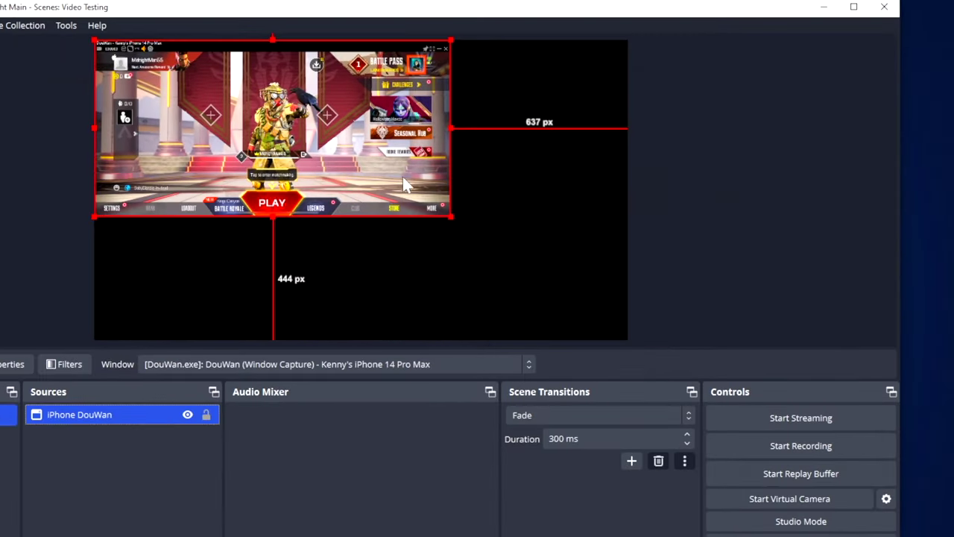
pyautogui.rightClick(365, 153)
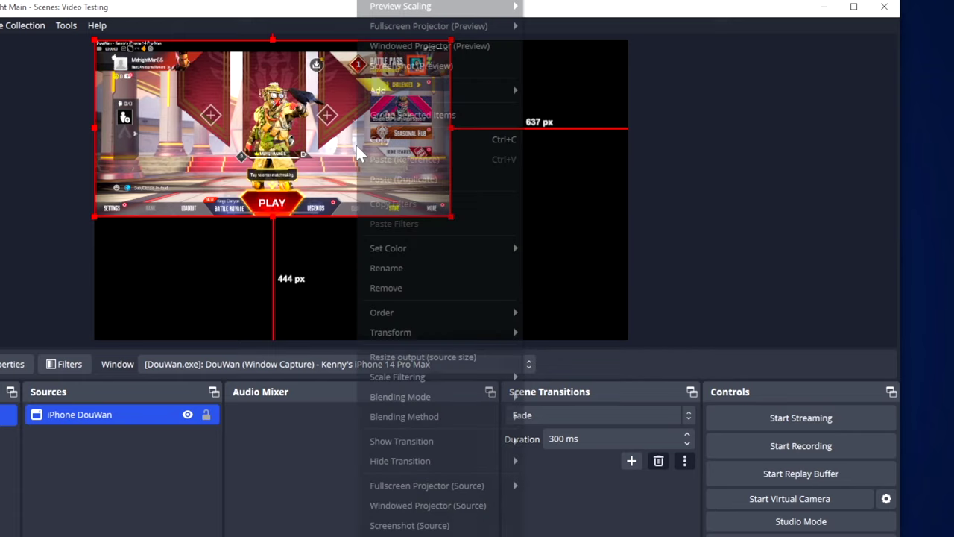
pyautogui.moveTo(428, 334)
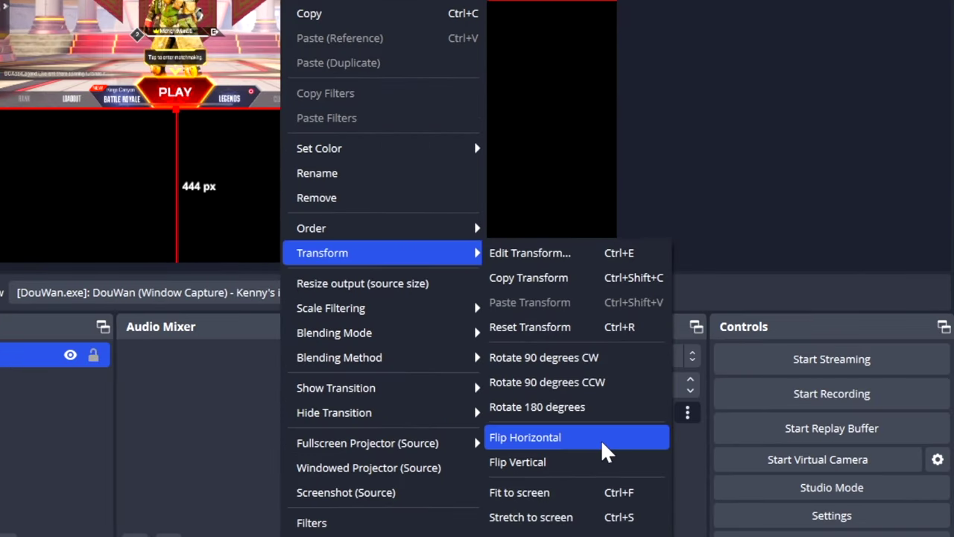
pyautogui.click(601, 495)
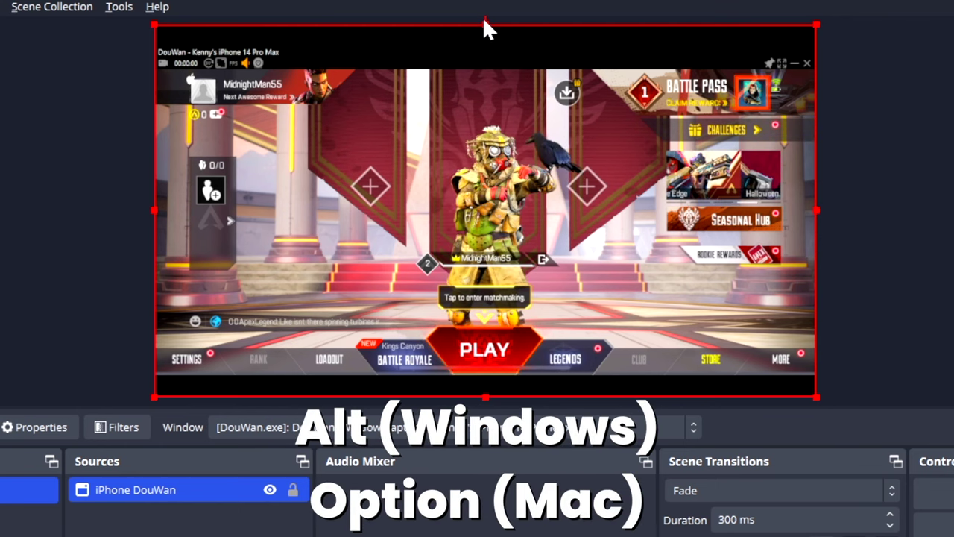
pyautogui.keyDown('alt'); pyautogui.moveTo(486, 24); pyautogui.dragTo(486, 55); pyautogui.keyUp('alt')
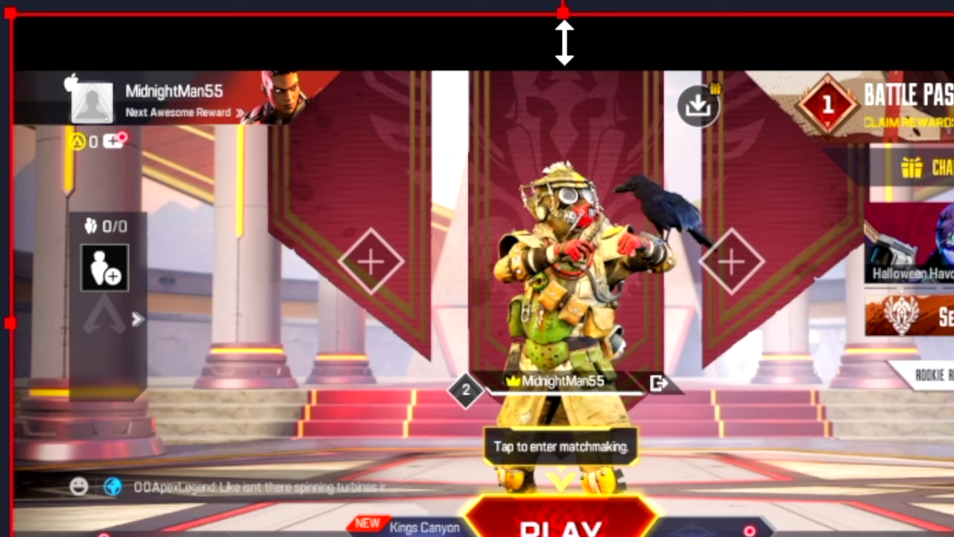
pyautogui.moveTo(564, 42)
pyautogui.keyDown('alt'); pyautogui.mouseDown()
pyautogui.moveTo(562, 17)
pyautogui.moveTo(565, 42)
pyautogui.mouseUp(); pyautogui.keyUp('alt')
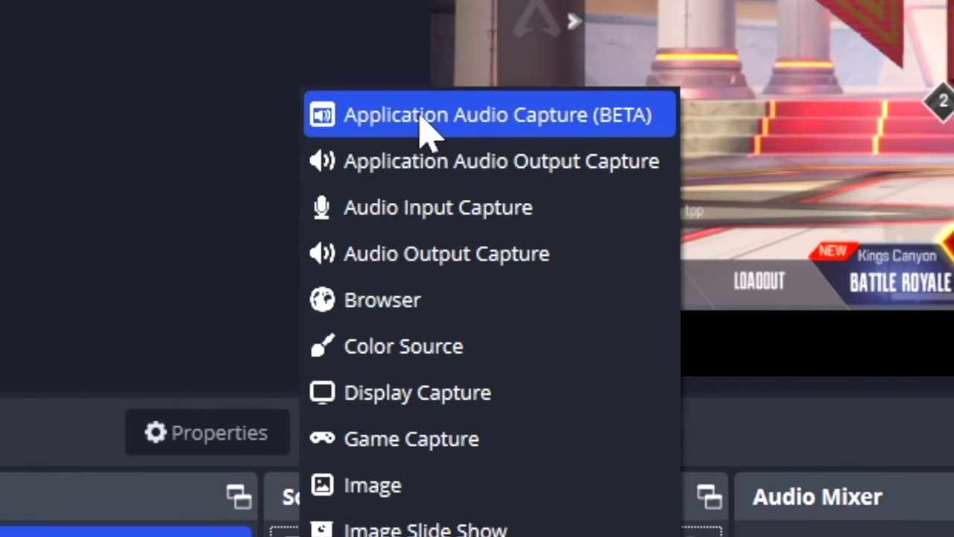
# Add an Application Audio Capture named 'DouWan Audio' taking sound from the DouWan window.
pyautogui.click(474, 119)
pyautogui.write('DouWan Audio')
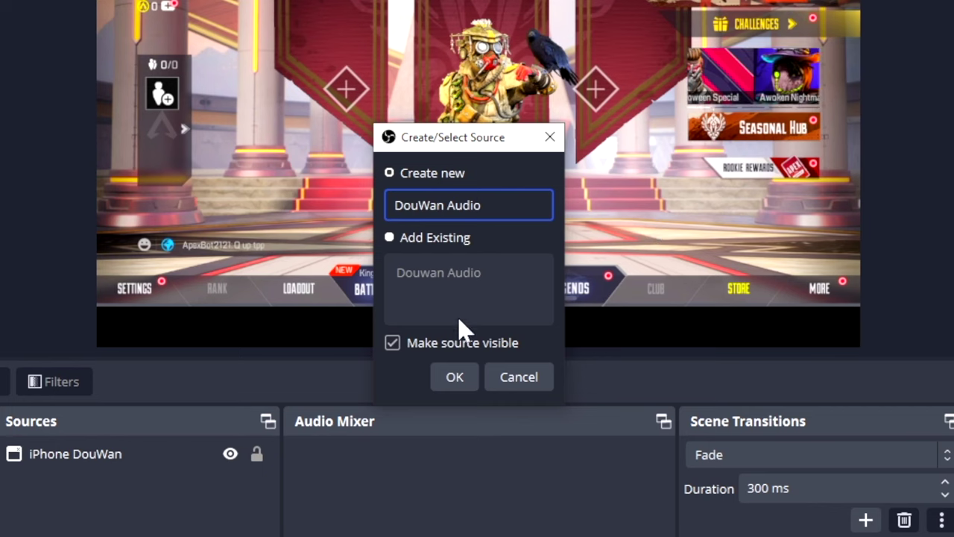
pyautogui.click(457, 375)
pyautogui.click(507, 98)
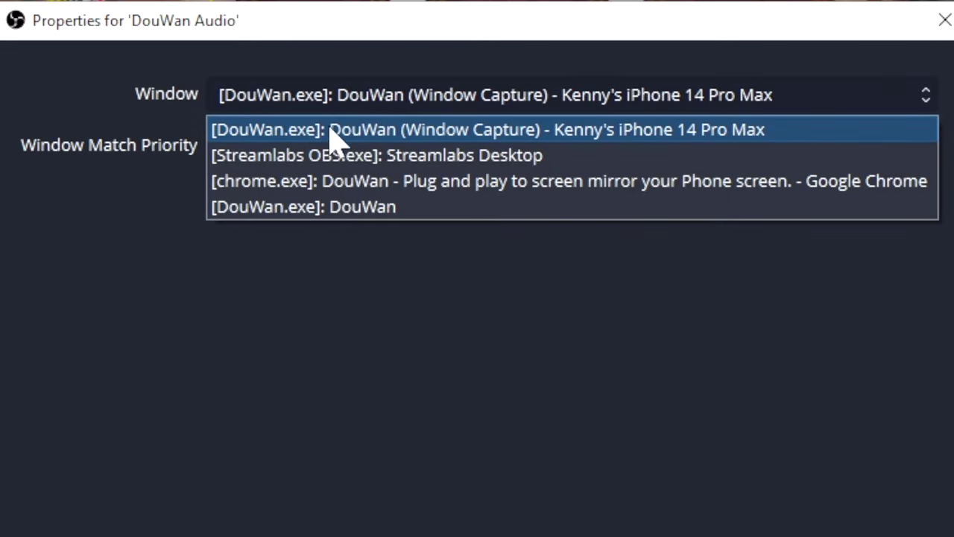
pyautogui.click(418, 142)
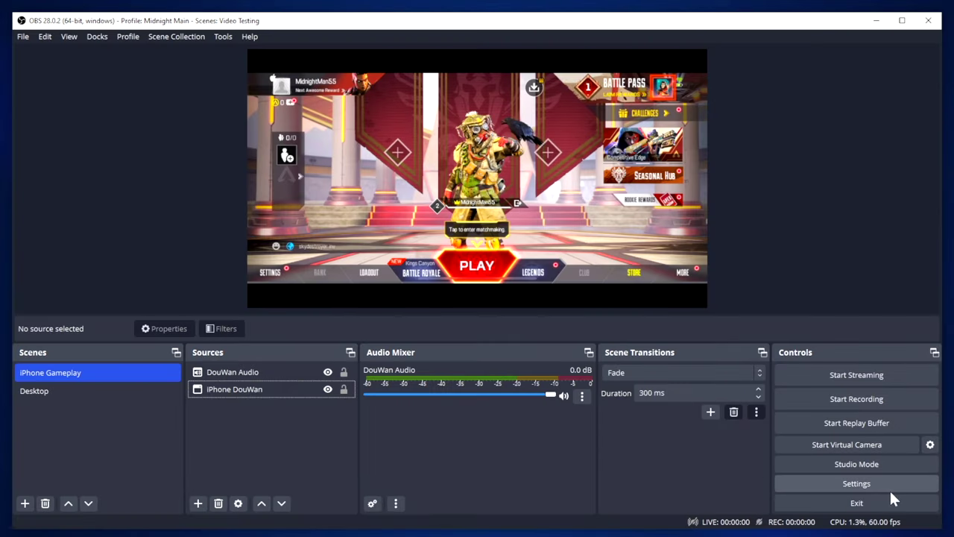
# Quit and relaunch OBS, then dismiss the plugin load error it reports.
pyautogui.click(887, 501)
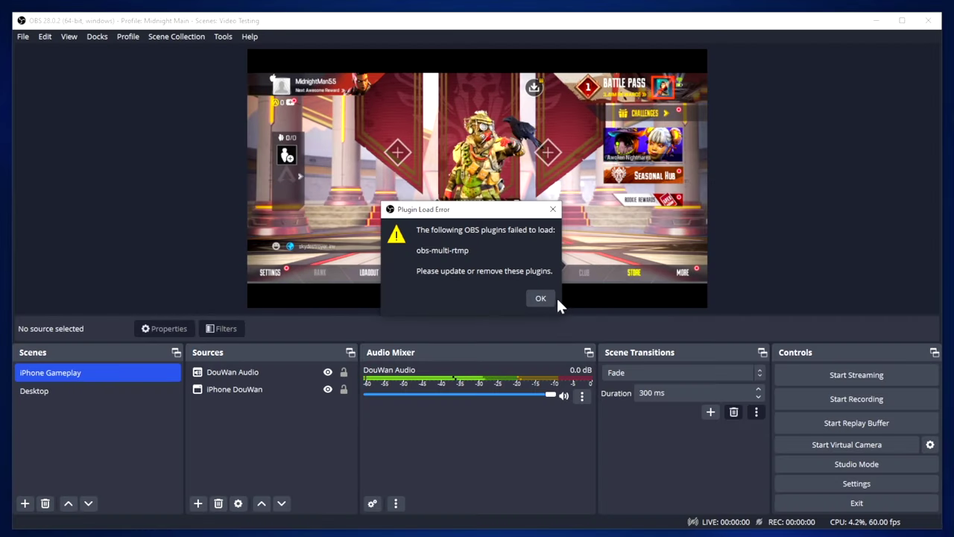
pyautogui.click(548, 298)
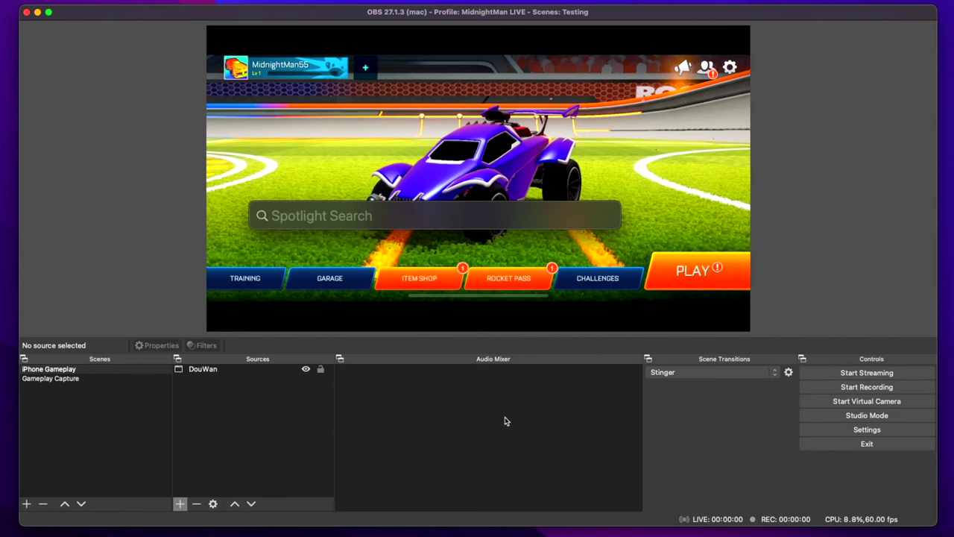
# Launch Caster and route CASTER Stream Mix 1 into OBS's Desktop Audio device.
pyautogui.press('Return')
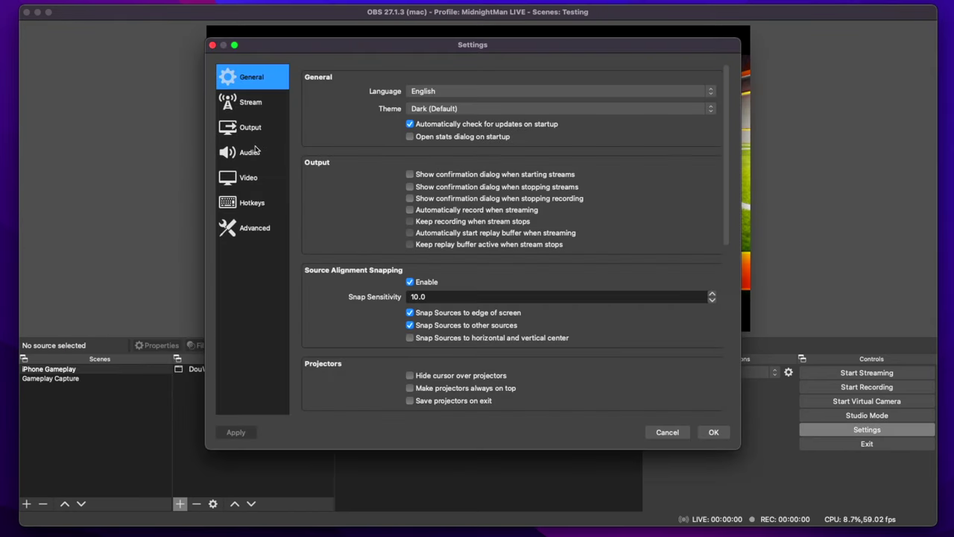
pyautogui.click(250, 153)
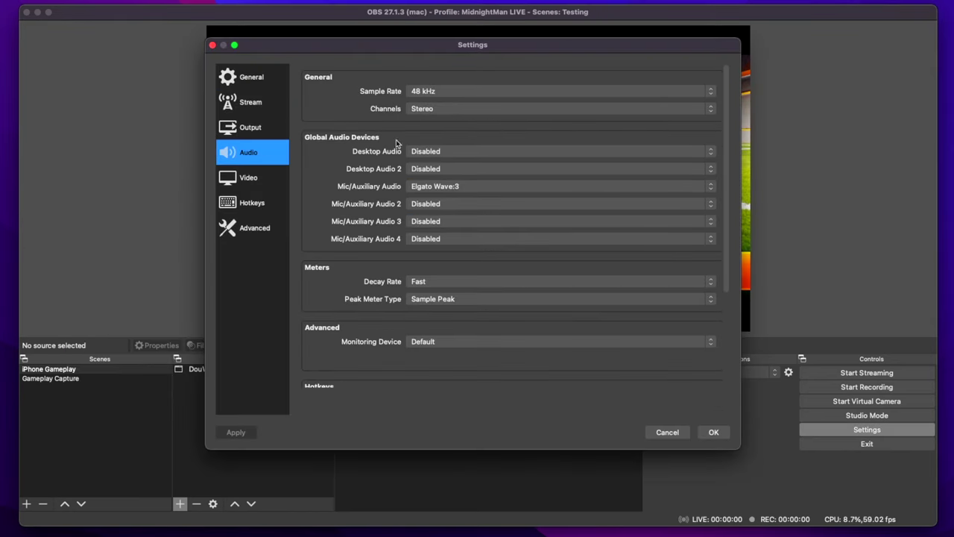
pyautogui.click(452, 153)
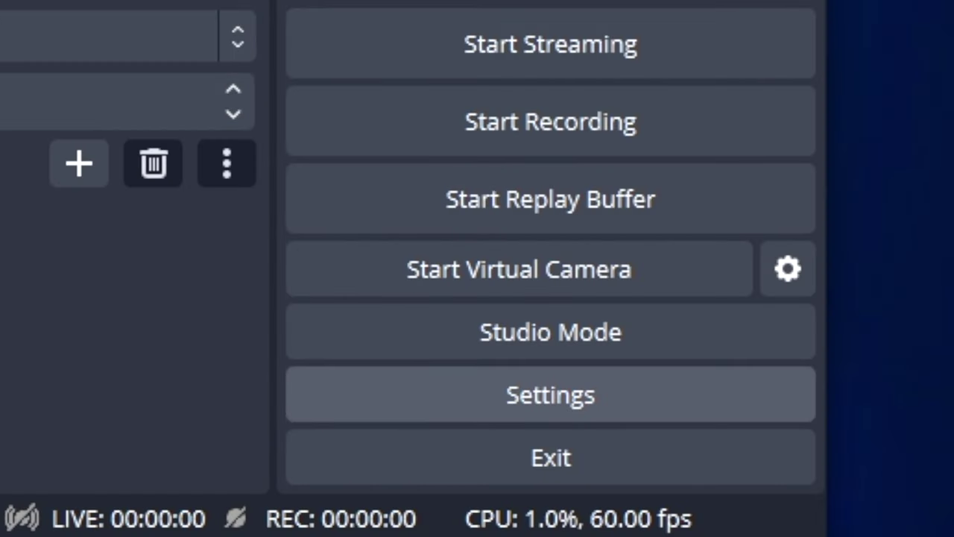
# Set the Mic/Auxiliary Audio device to Mic In (Elgato Wave:3) in OBS audio settings.
pyautogui.click(550, 394)
pyautogui.click(121, 152)
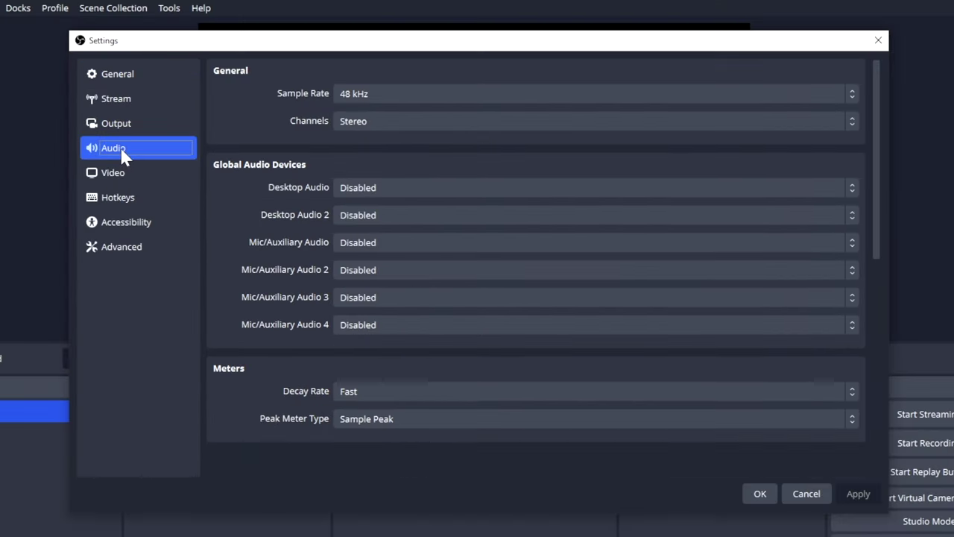
pyautogui.click(416, 249)
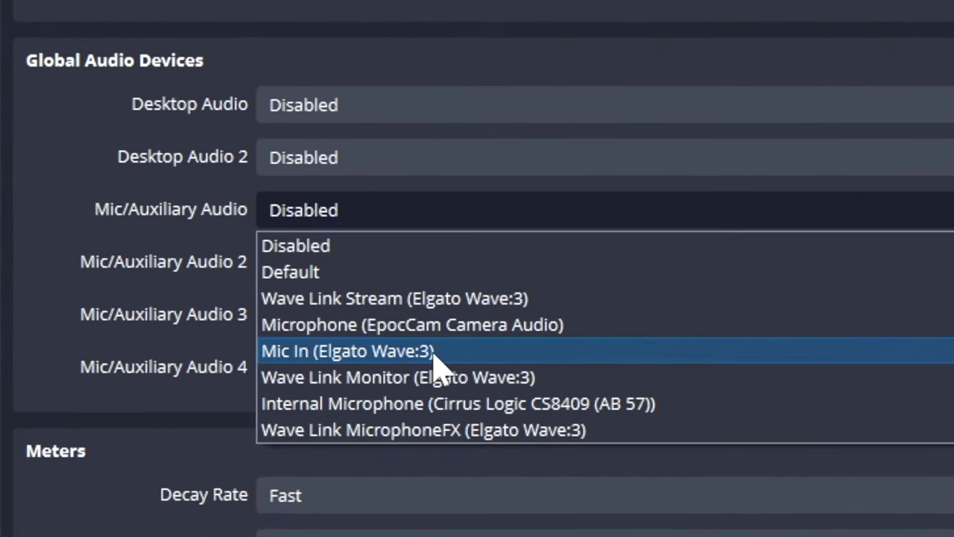
pyautogui.click(491, 353)
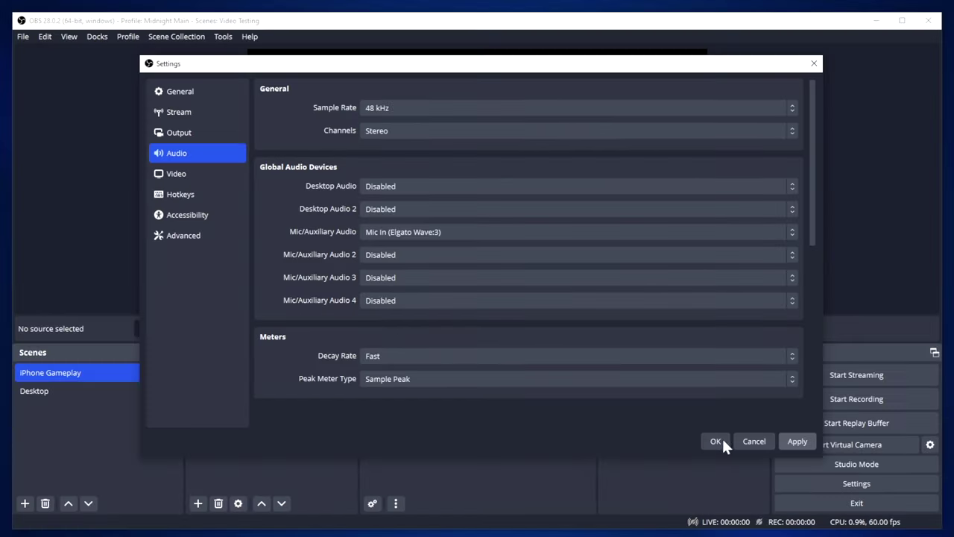
# Save the audio settings and add a Facecam video capture source from the FaceTime HD Camera.
pyautogui.click(717, 442)
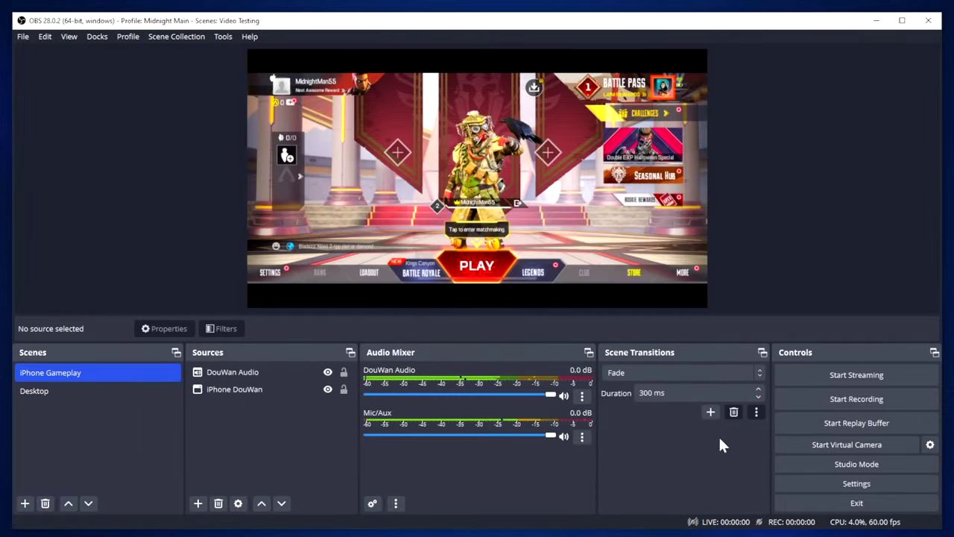
pyautogui.click(198, 503)
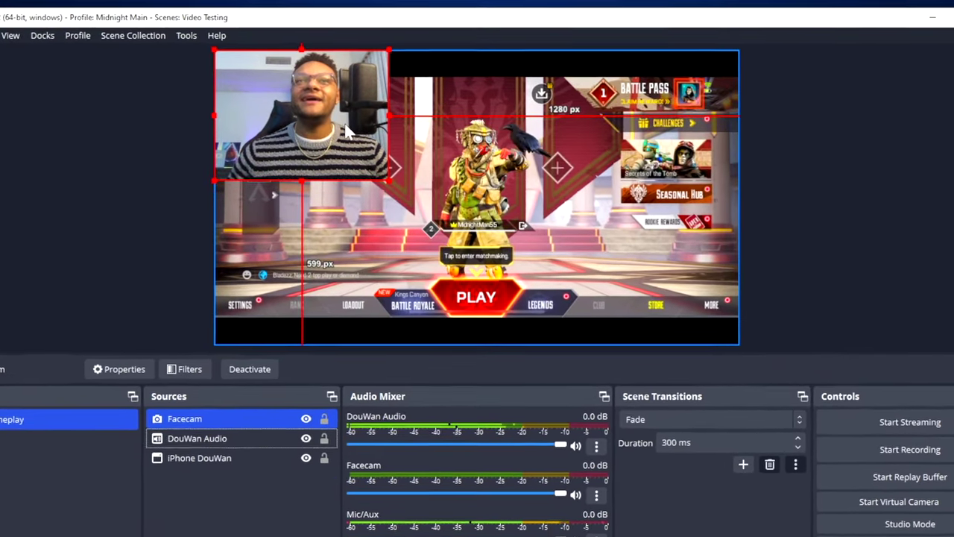
pyautogui.moveTo(365, 122); pyautogui.dragTo(366, 178)
# Shrink the Facecam into a small overlay on the left middle of the gameplay.
pyautogui.moveTo(382, 261); pyautogui.dragTo(313, 207)
pyautogui.moveTo(209, 173); pyautogui.dragTo(207, 219)
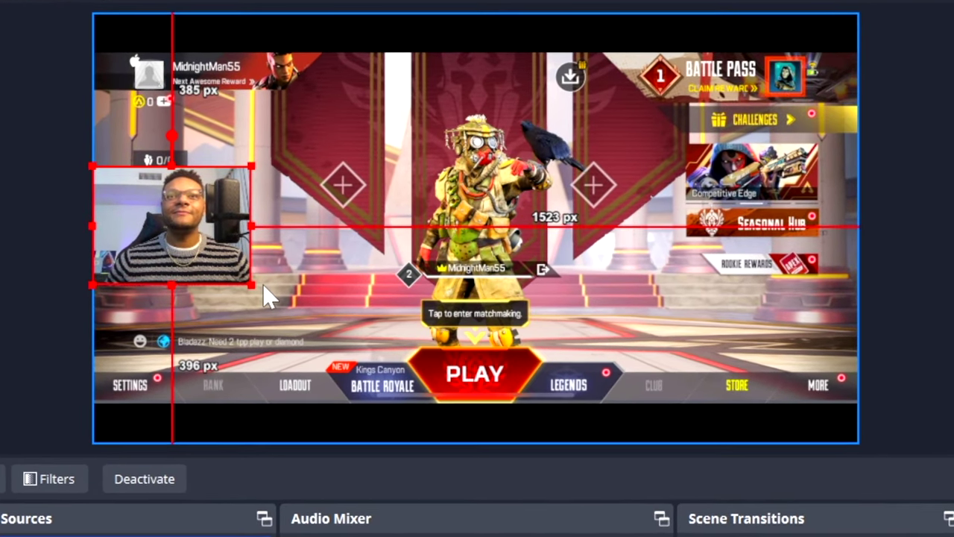
pyautogui.moveTo(249, 287)
pyautogui.mouseDown()
pyautogui.moveTo(221, 260)
pyautogui.moveTo(263, 294)
pyautogui.mouseUp()
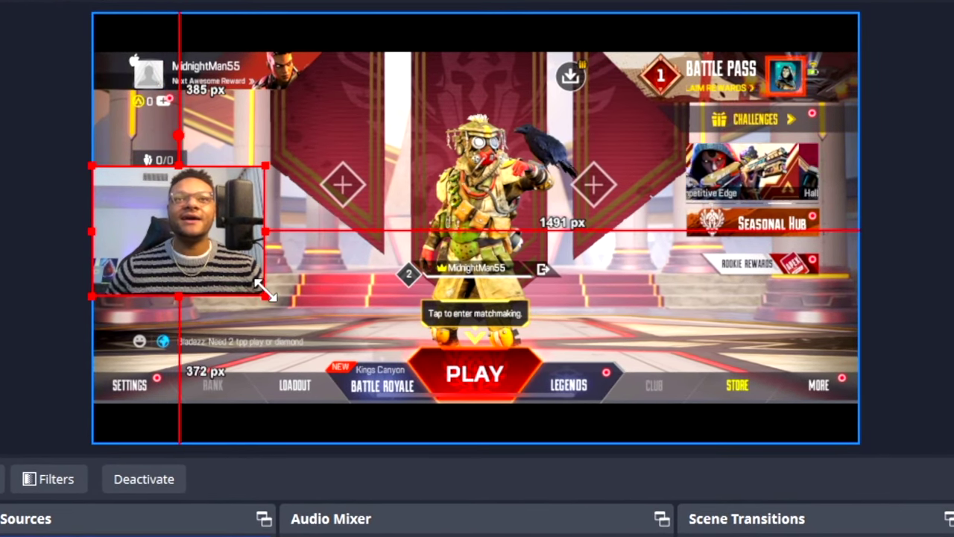
pyautogui.moveTo(197, 246); pyautogui.dragTo(188, 250)
pyautogui.click(276, 342)
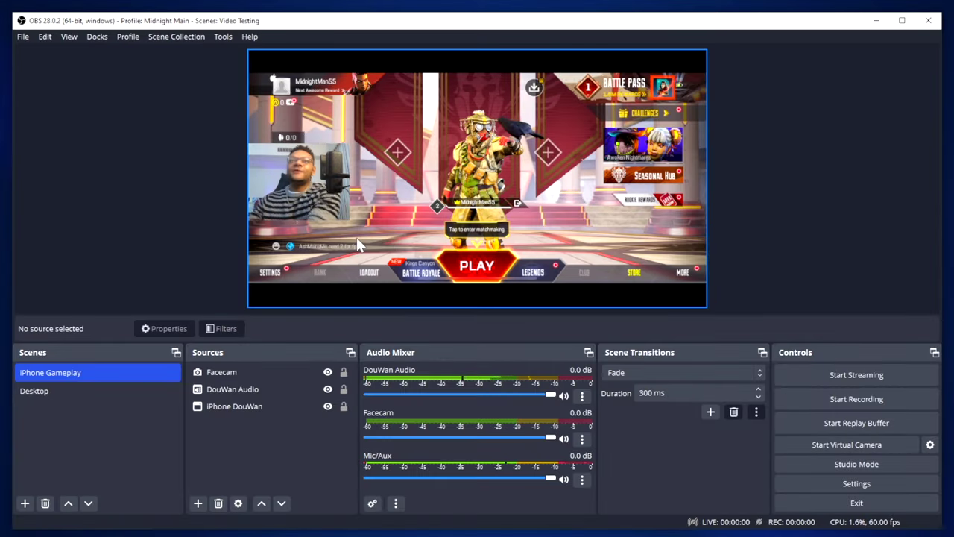